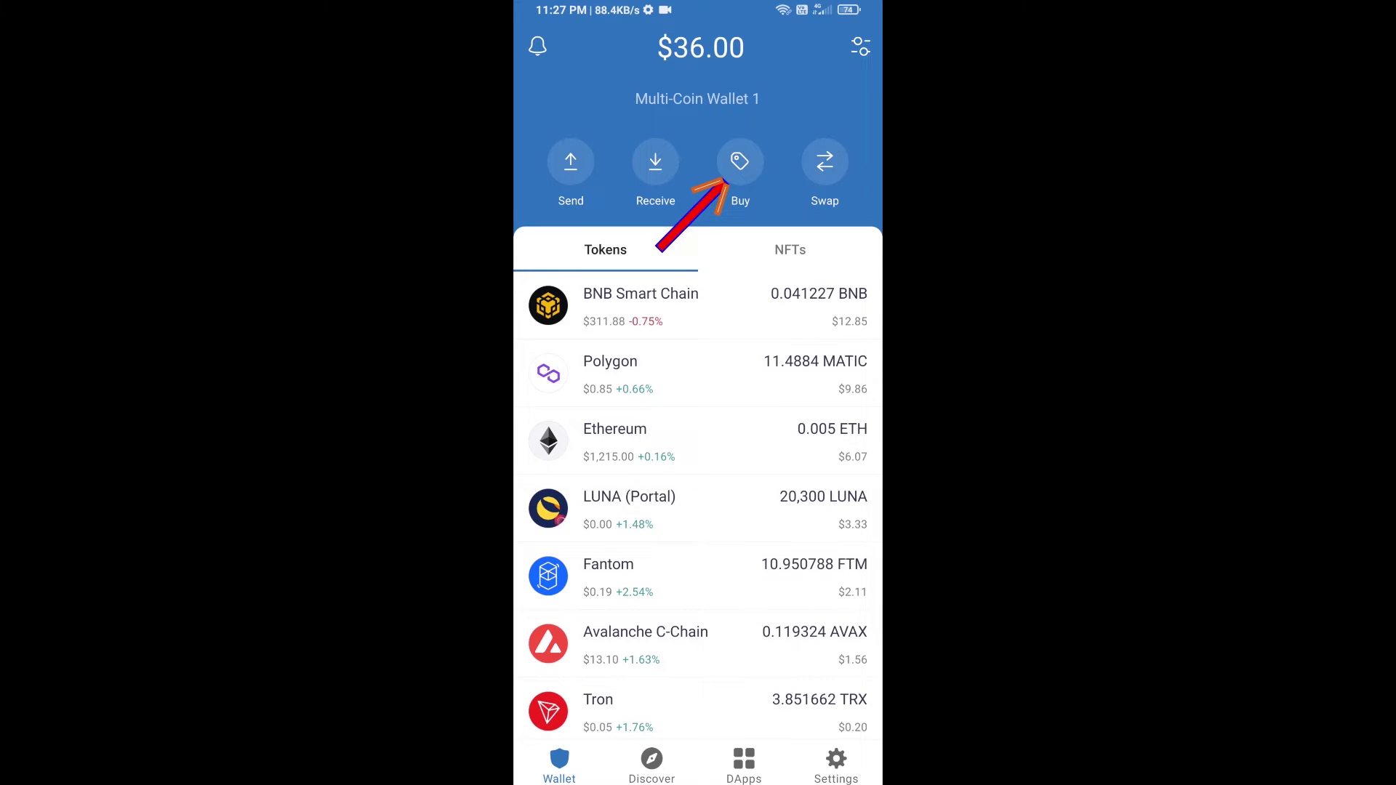
Step: Browse the coins to buy and pick a $50 purchase amount, then back out to wallet home
click(740, 164)
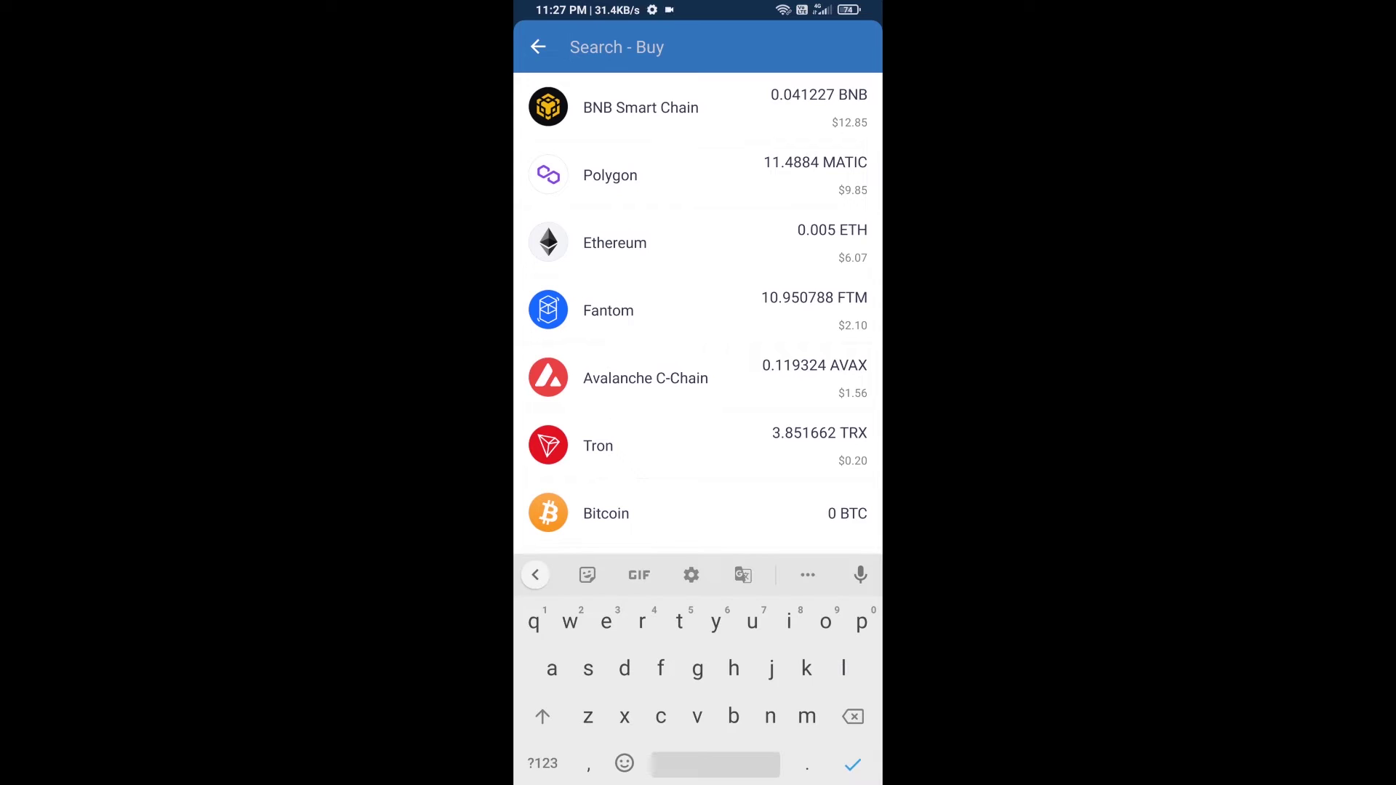
text(bnb)
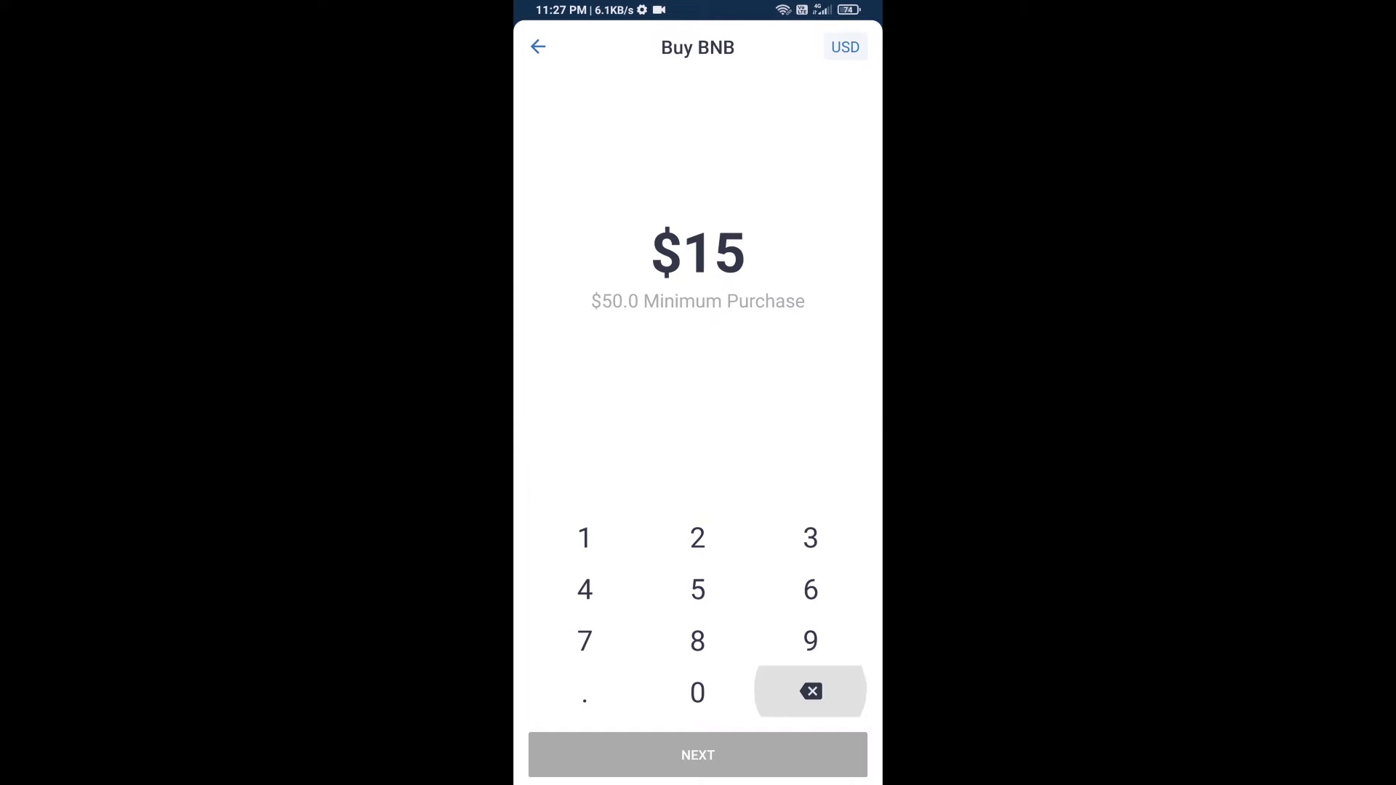
click(698, 589)
click(698, 692)
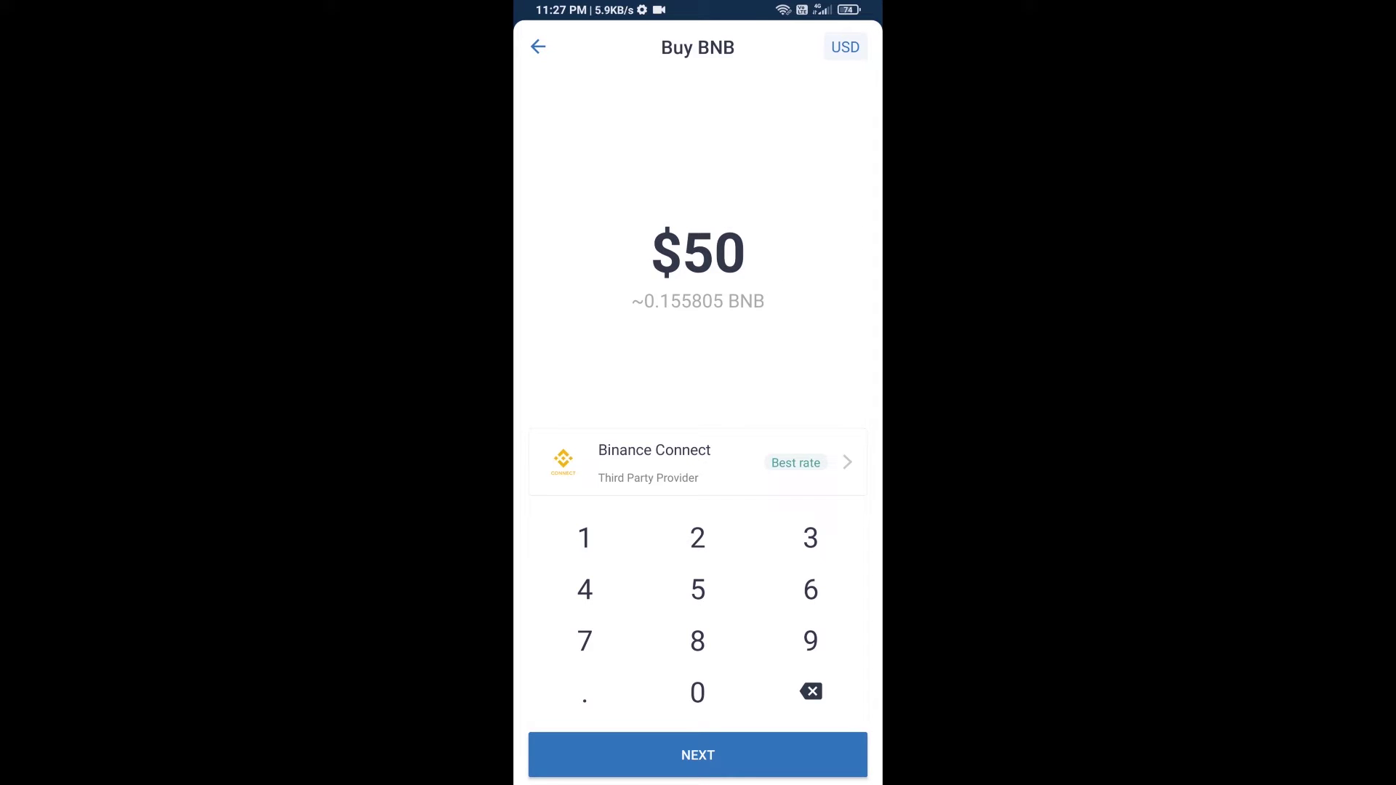
click(539, 46)
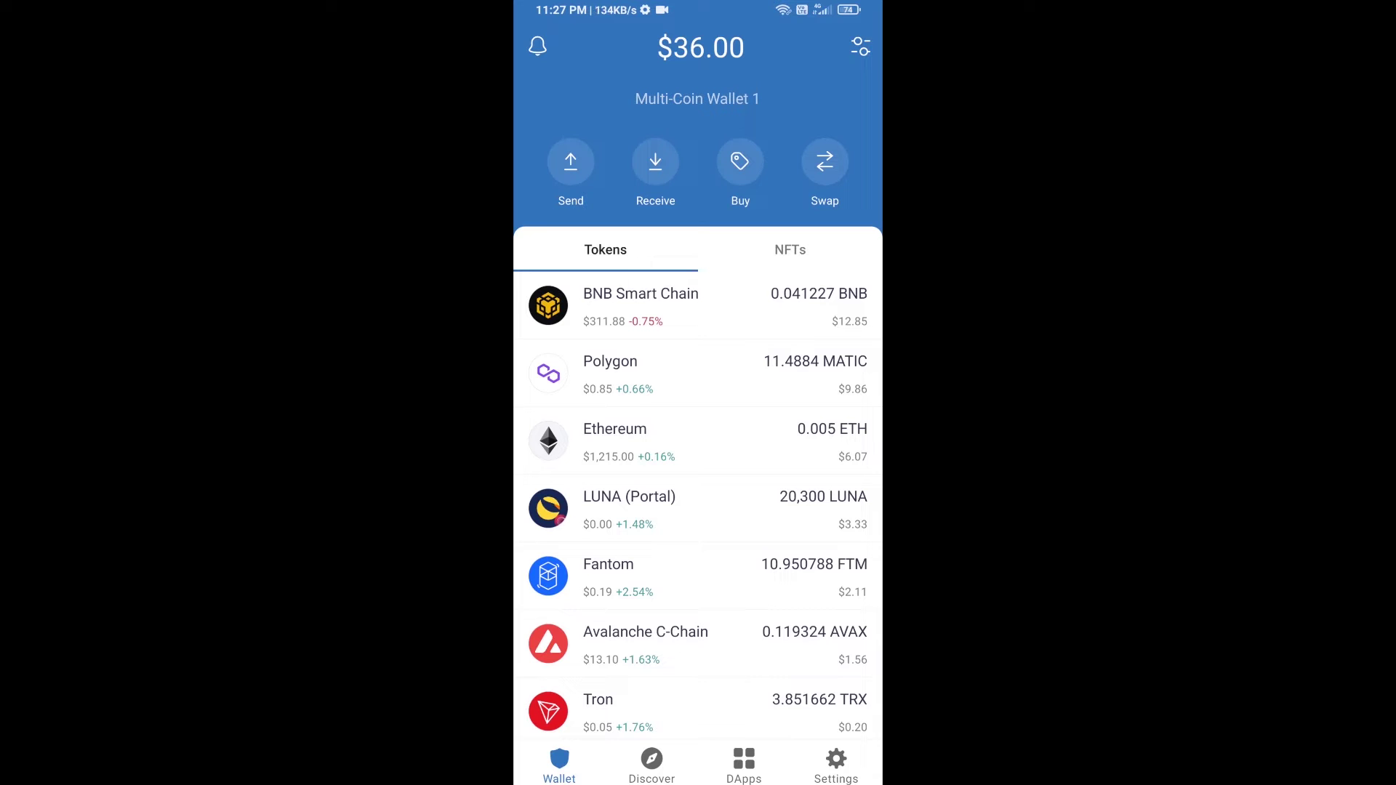
Step: View the BNB Smart Chain details and receive screen, then go to the DApps browser
click(698, 305)
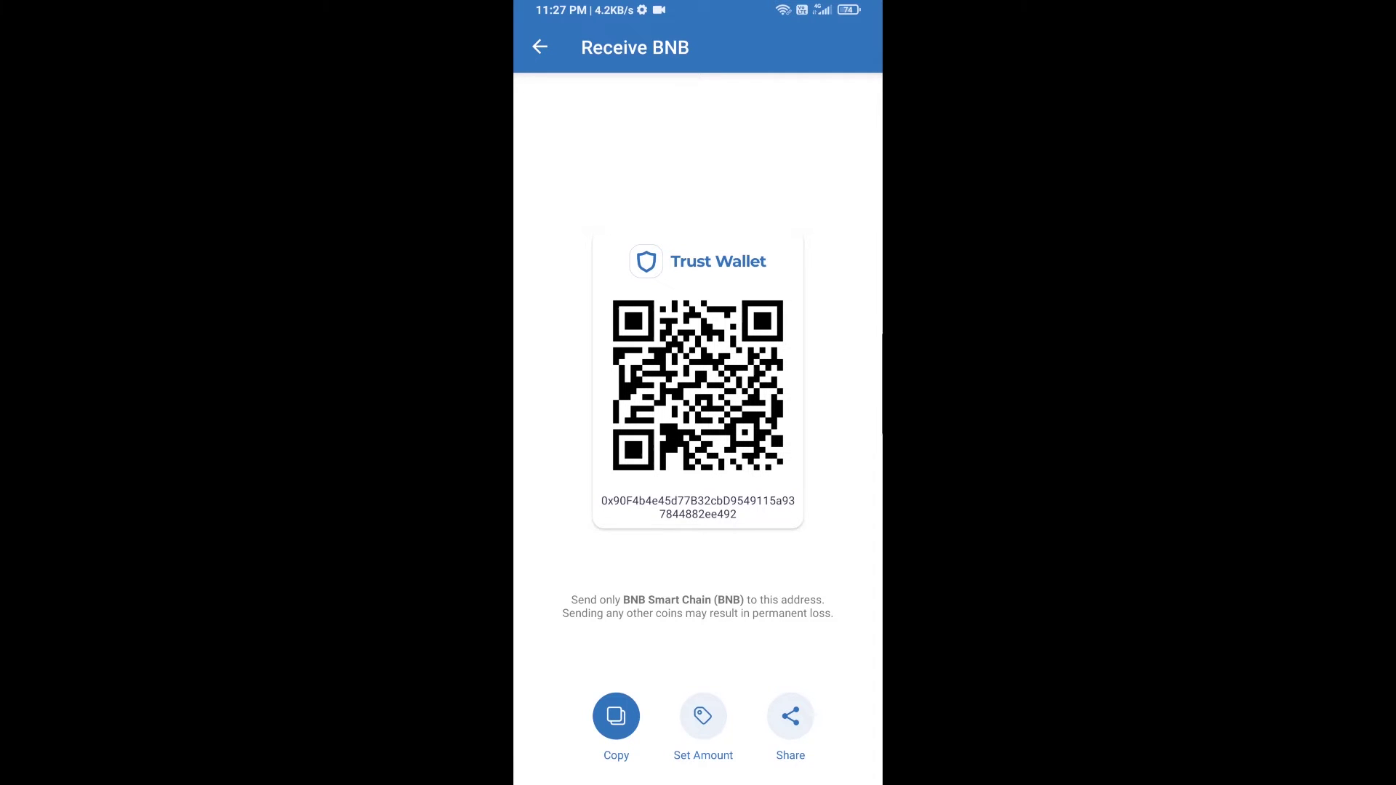
click(540, 47)
click(541, 47)
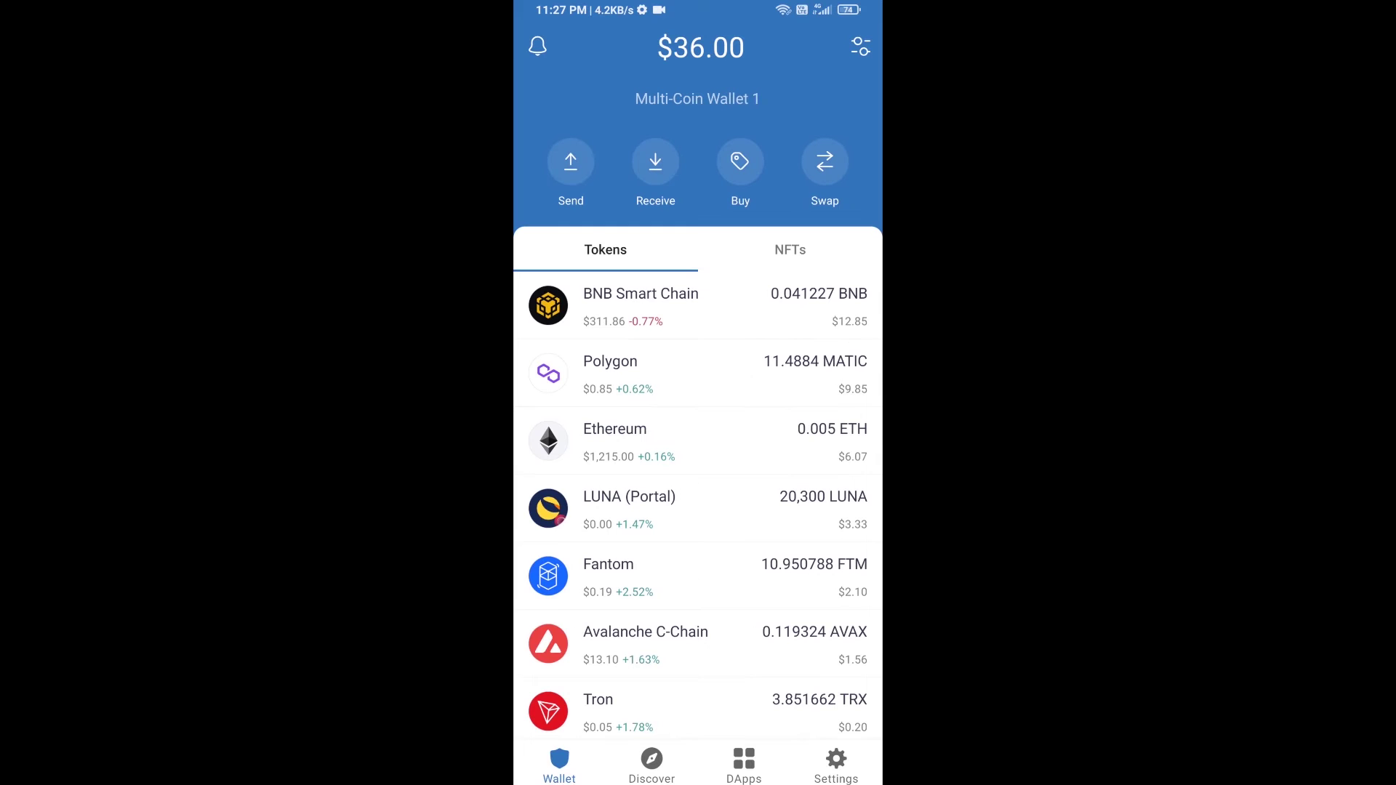
click(743, 766)
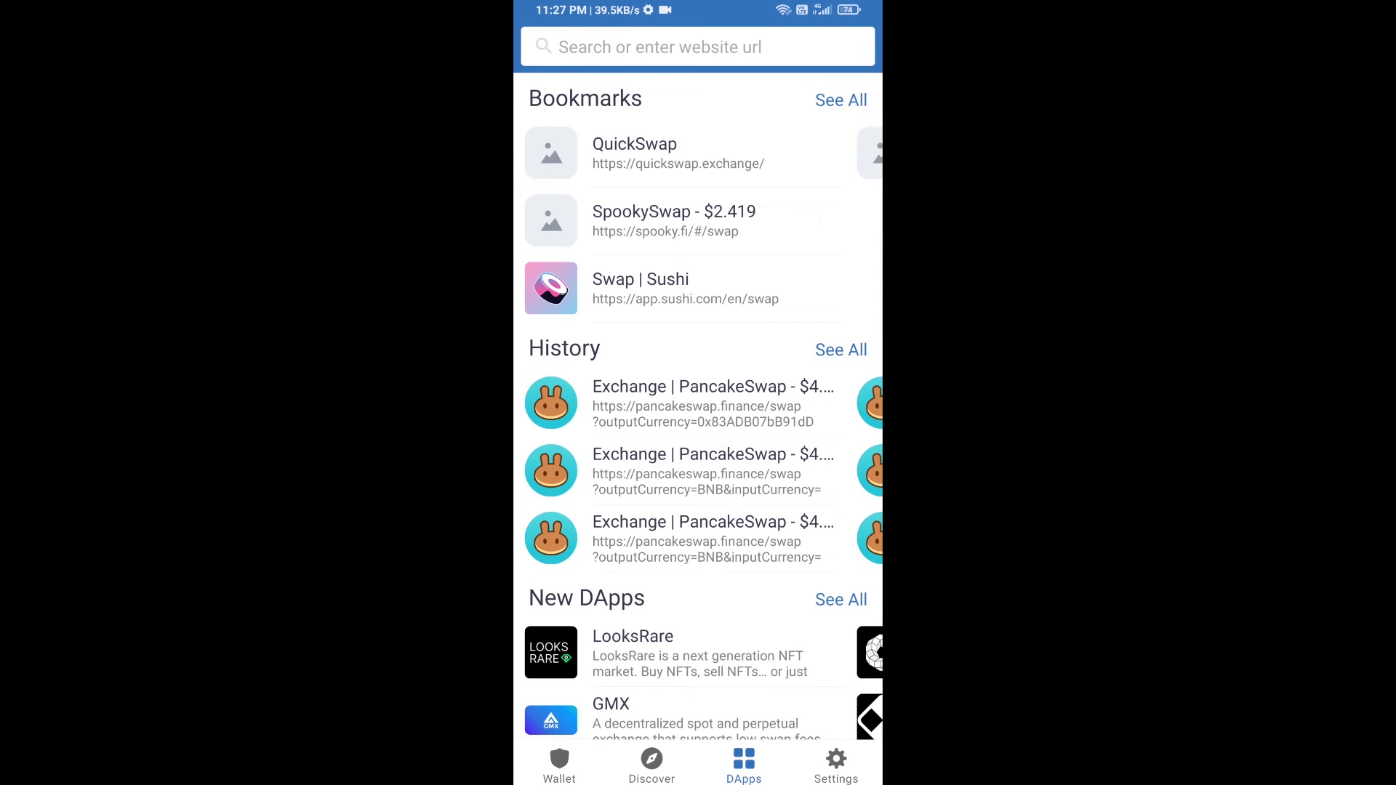
scroll(698, 406, down, 10)
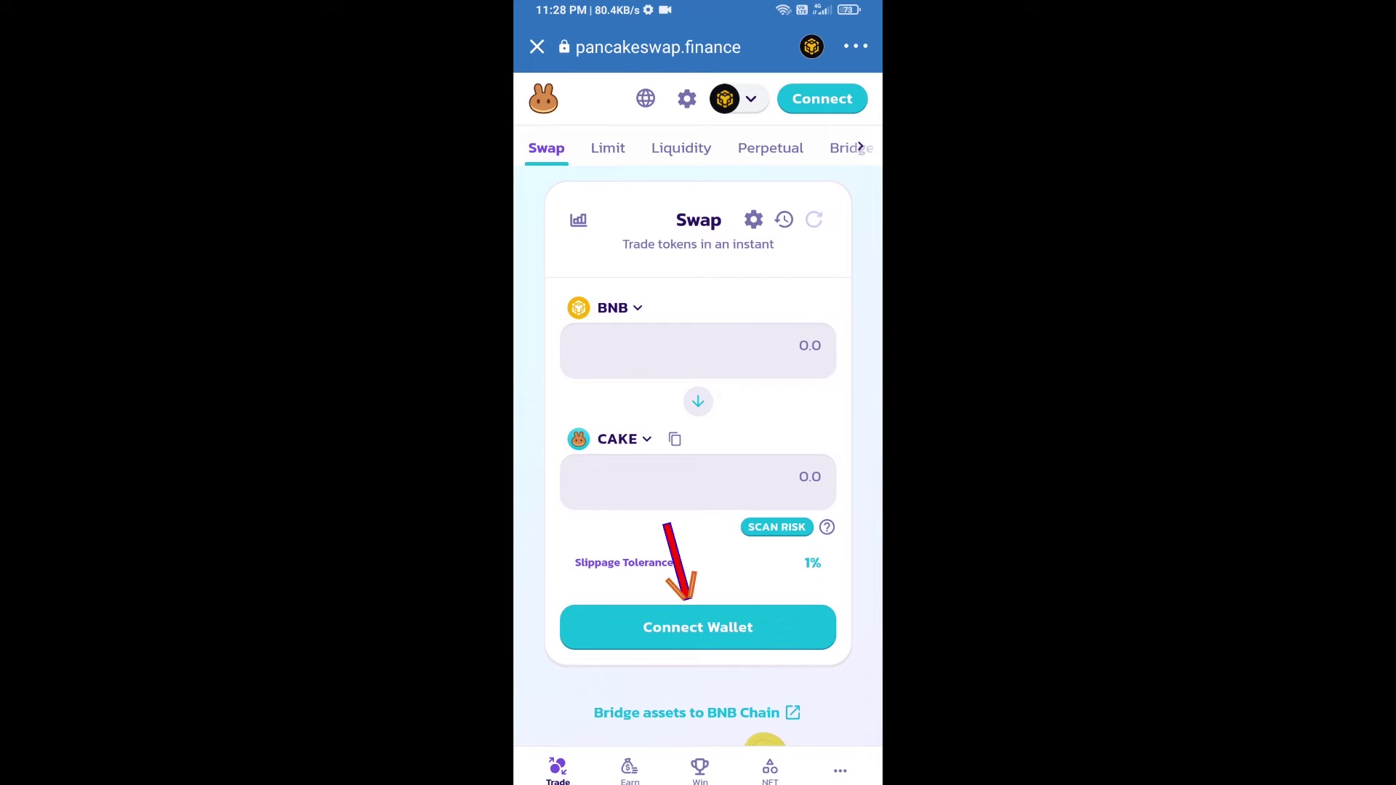
Step: Connect Trust Wallet to the PancakeSwap swap page from the wallet options
click(699, 627)
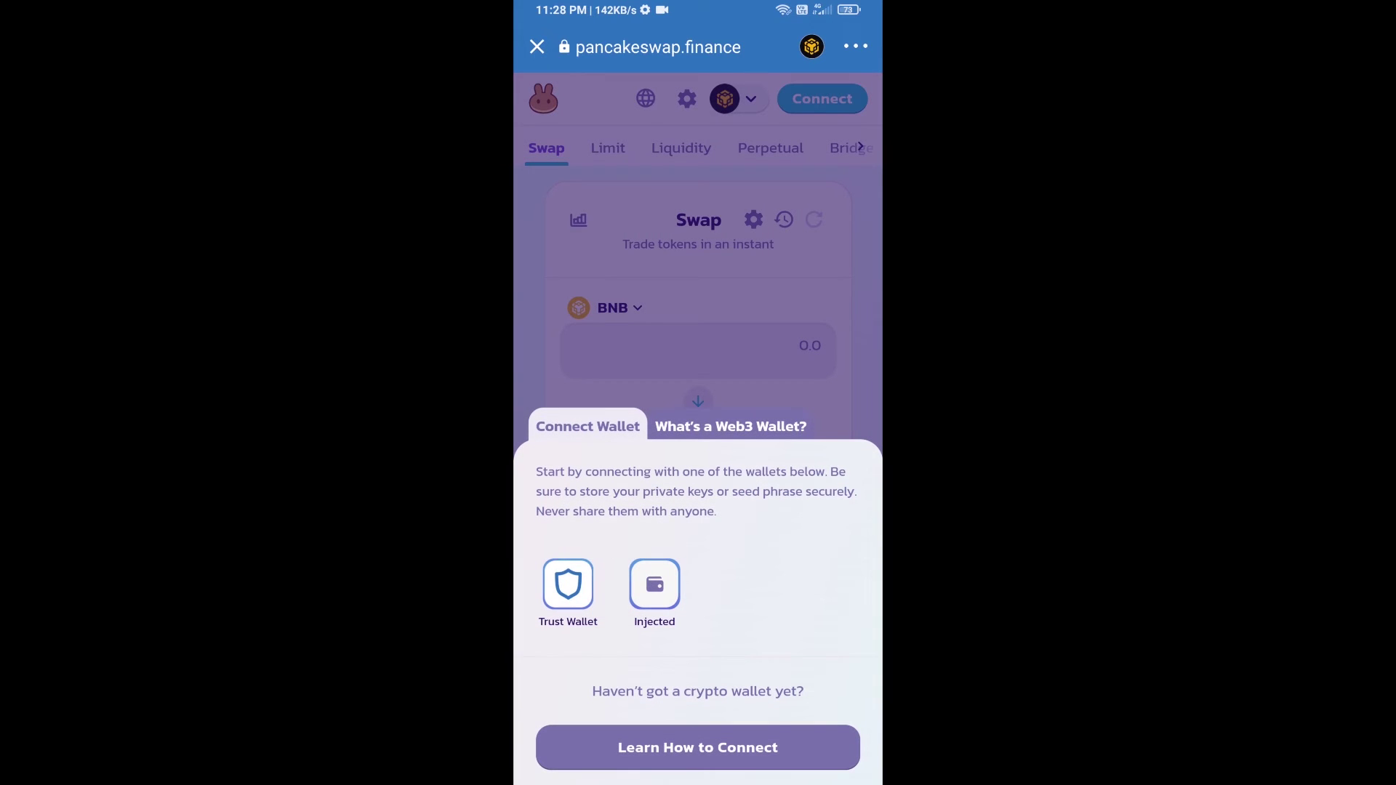
click(567, 584)
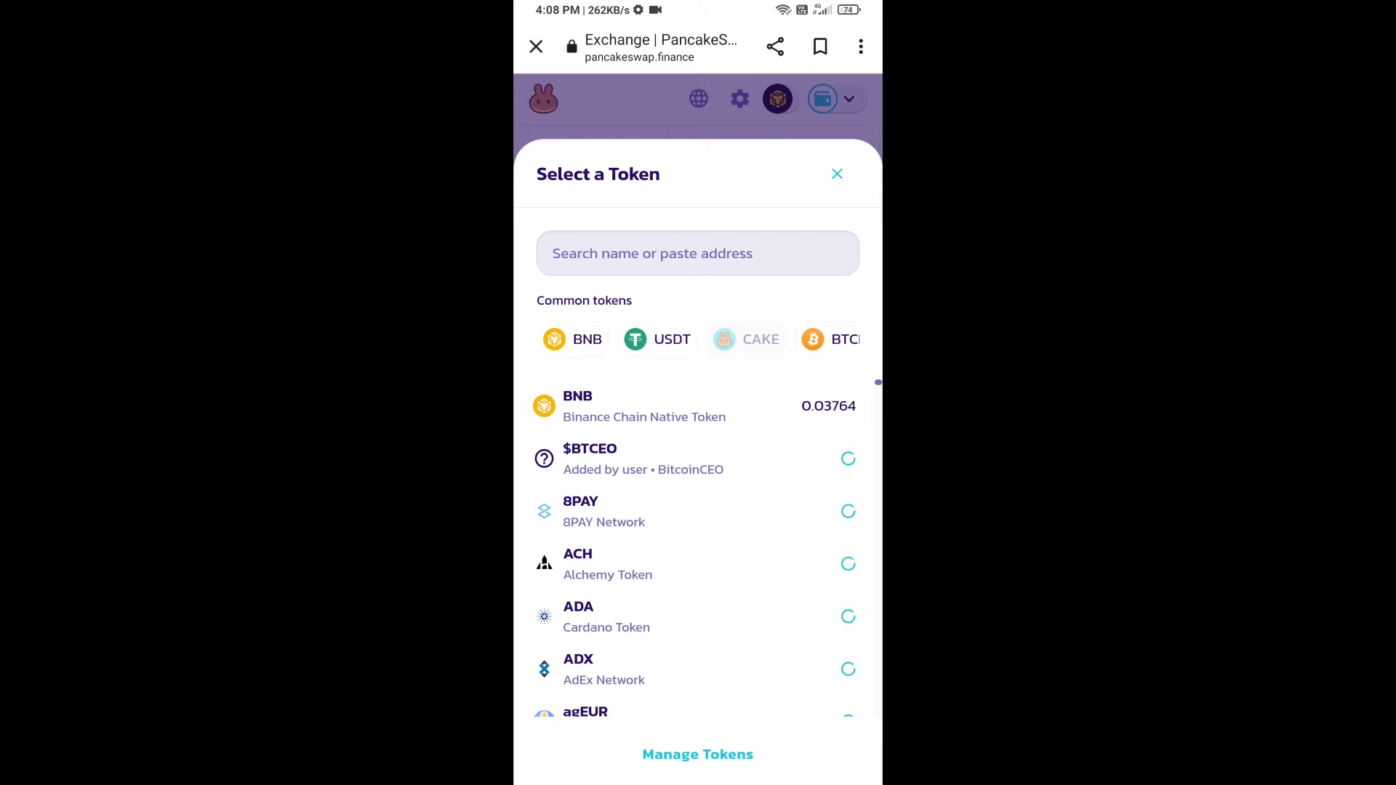
Step: Copy the Neutrinos BEP20 contract address from CoinMarketCap in Chrome, then return to PancakeSwap
drag(699, 780, 698, 491)
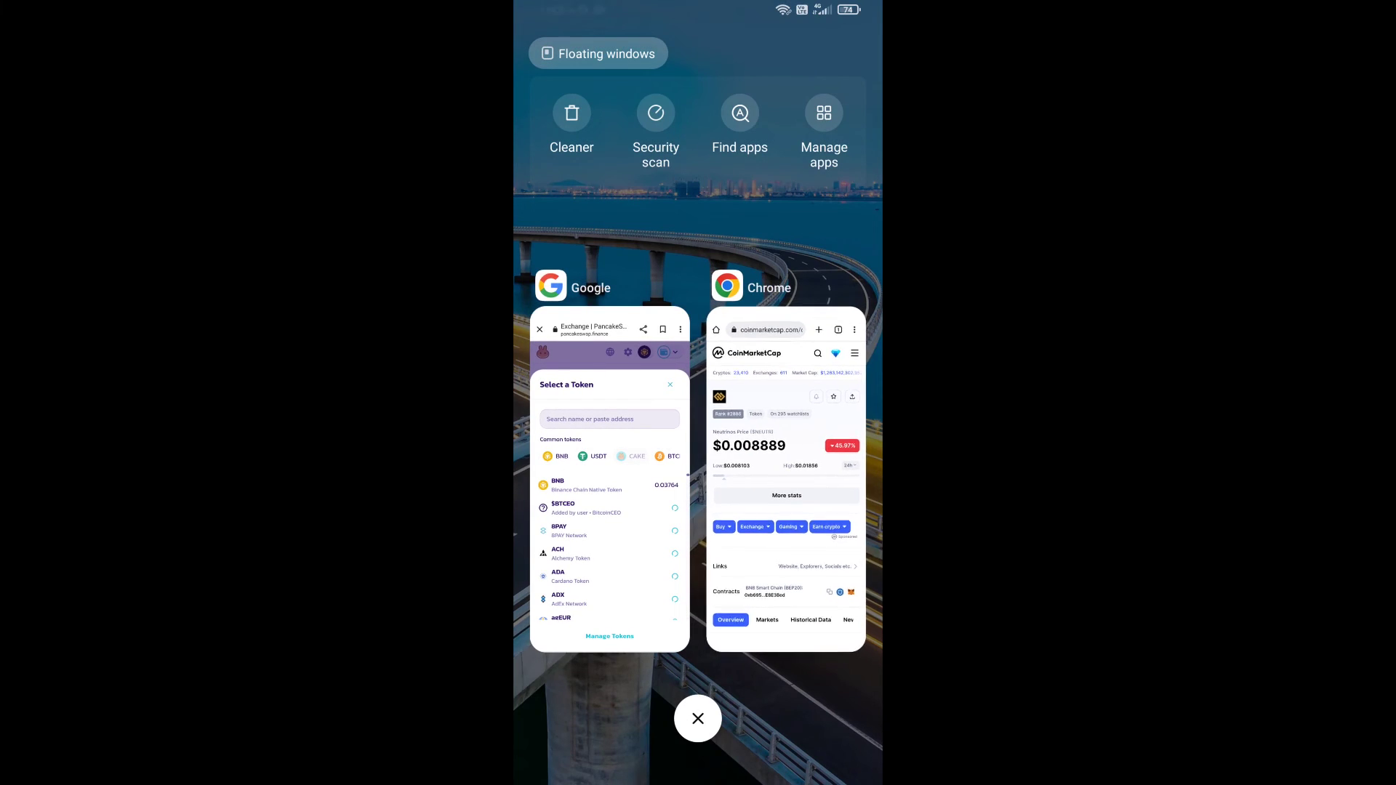
click(785, 481)
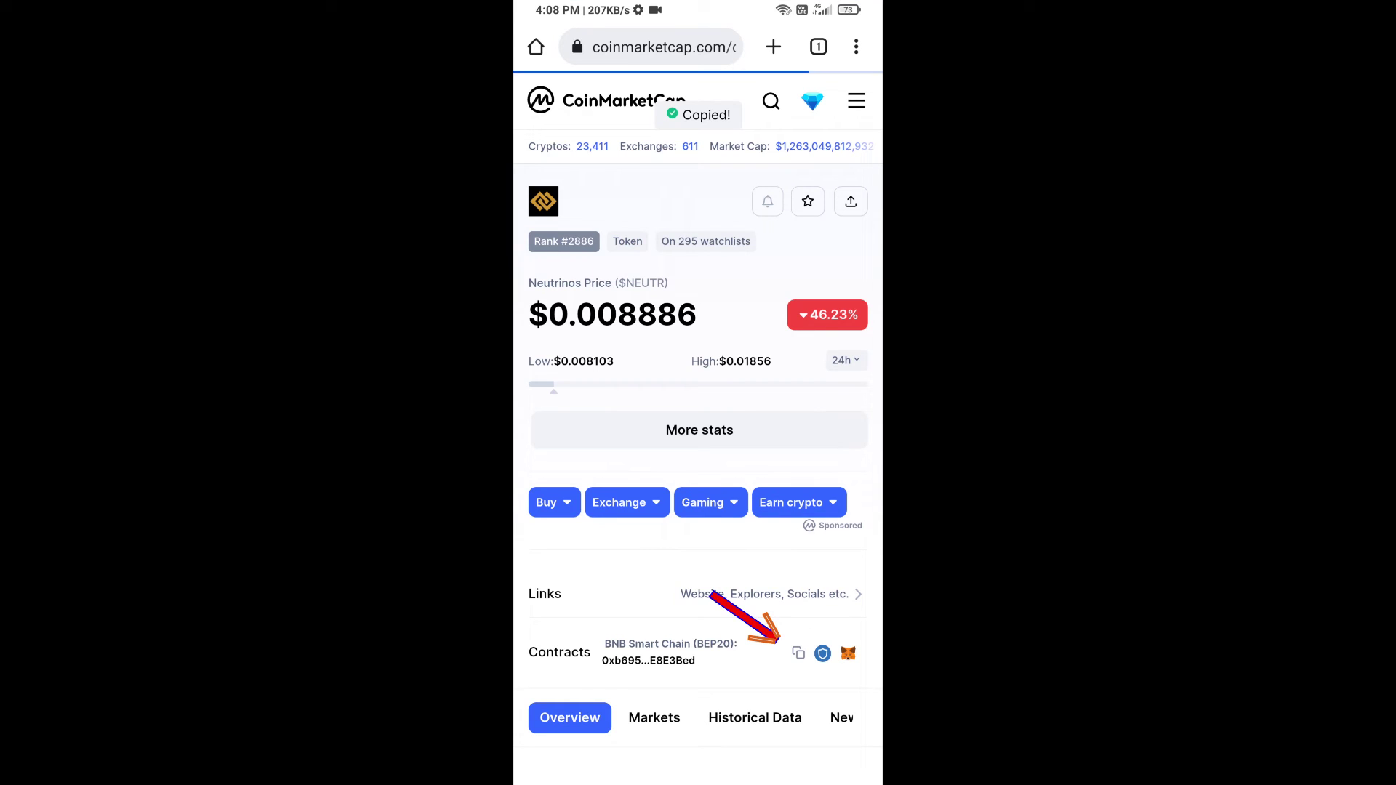
drag(699, 780, 699, 491)
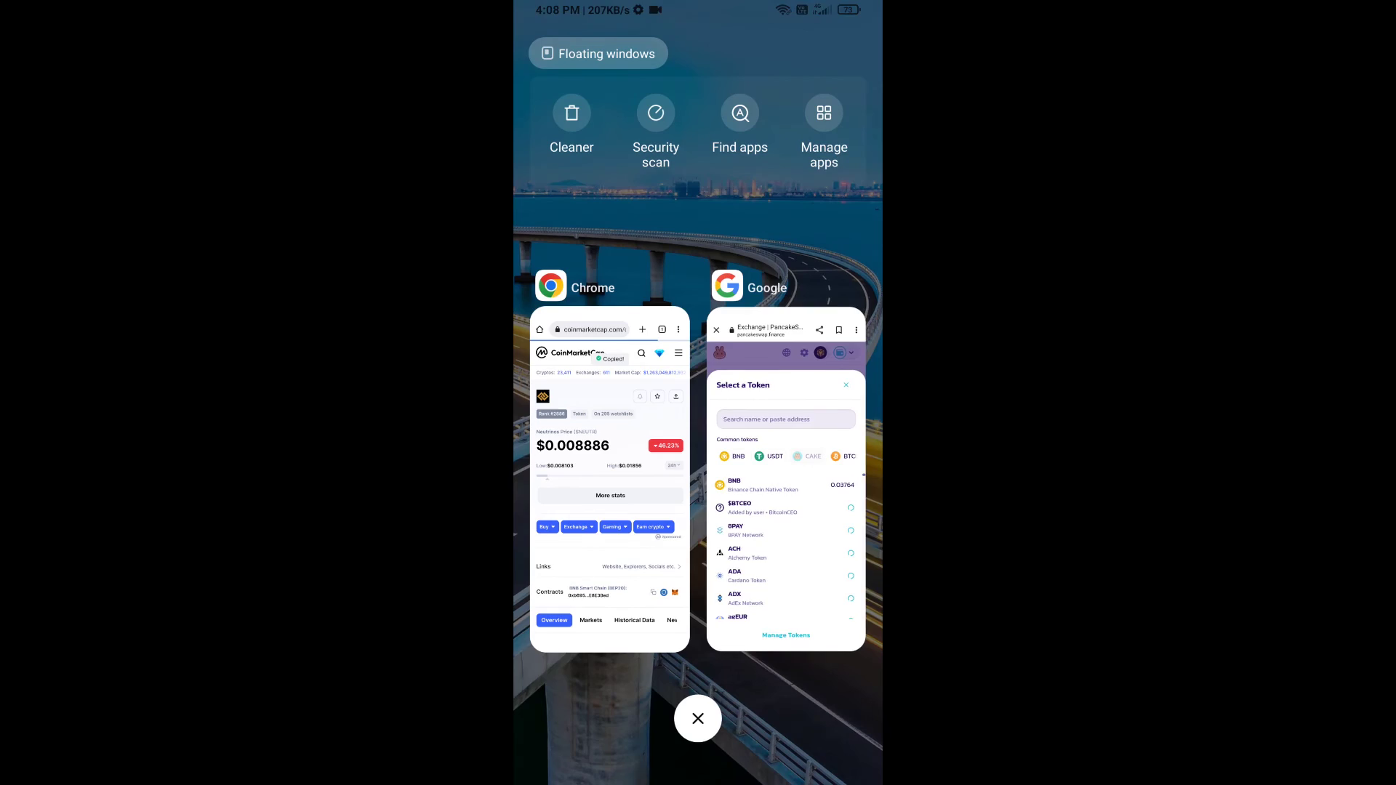
click(785, 470)
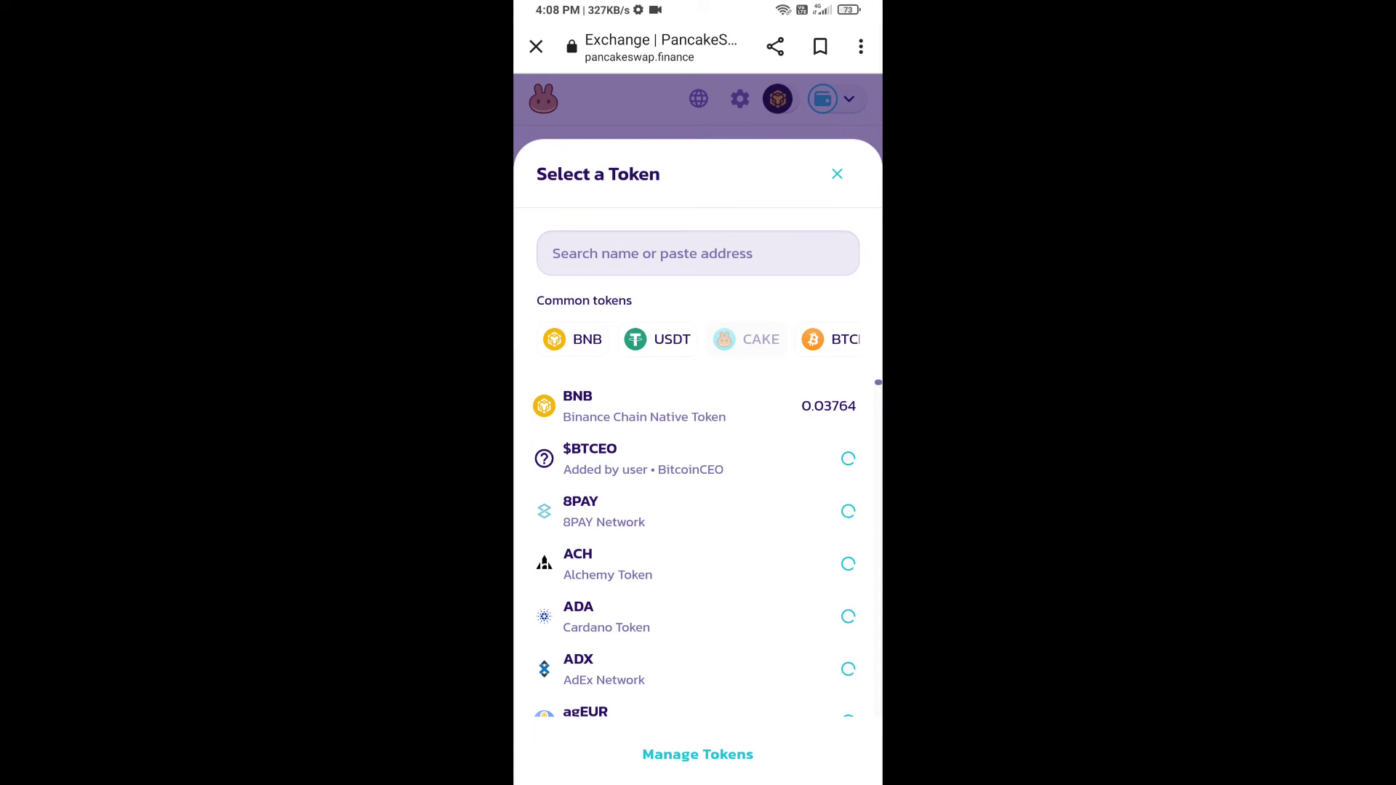
Step: Paste the Neutrinos contract address into token search and import $NEUTR, accepting the risk warning
click(552, 253)
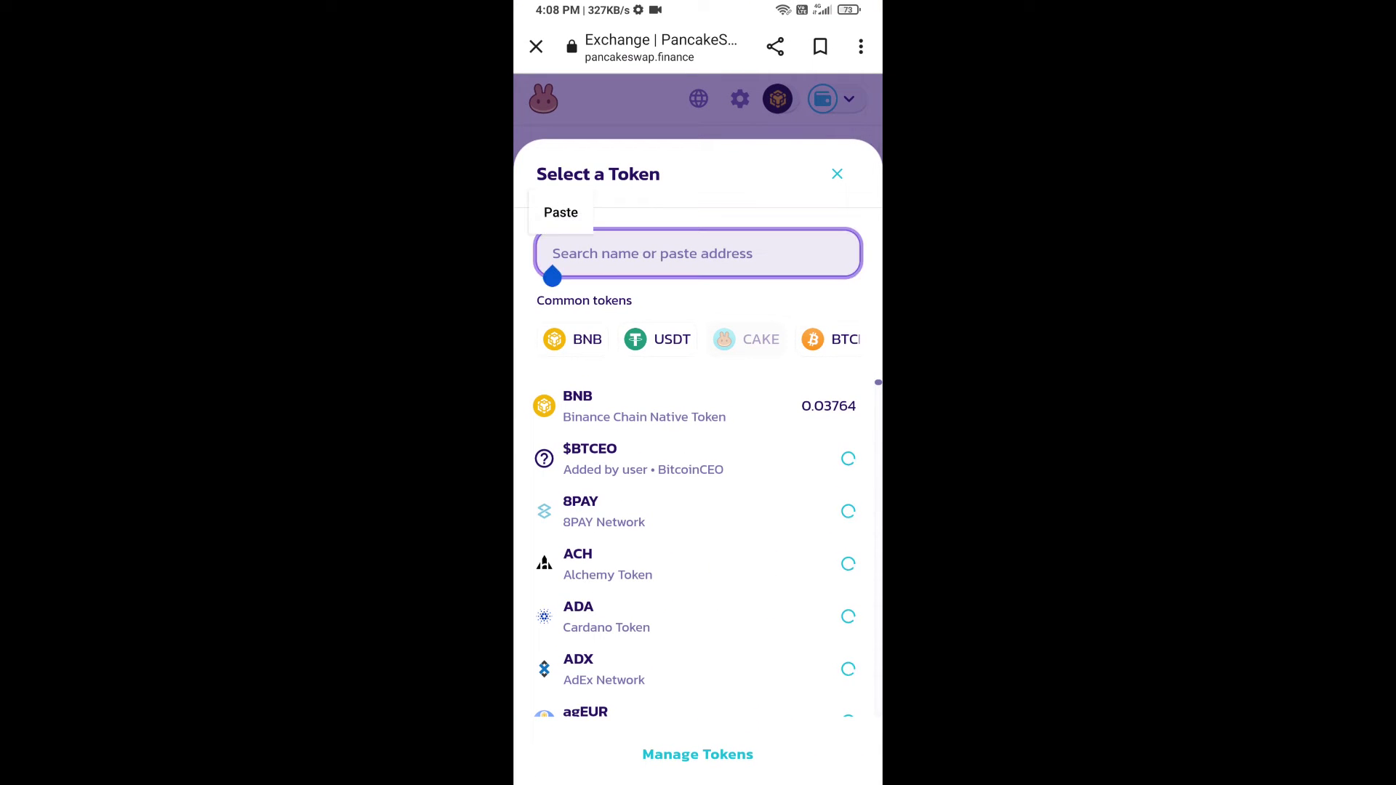
click(561, 212)
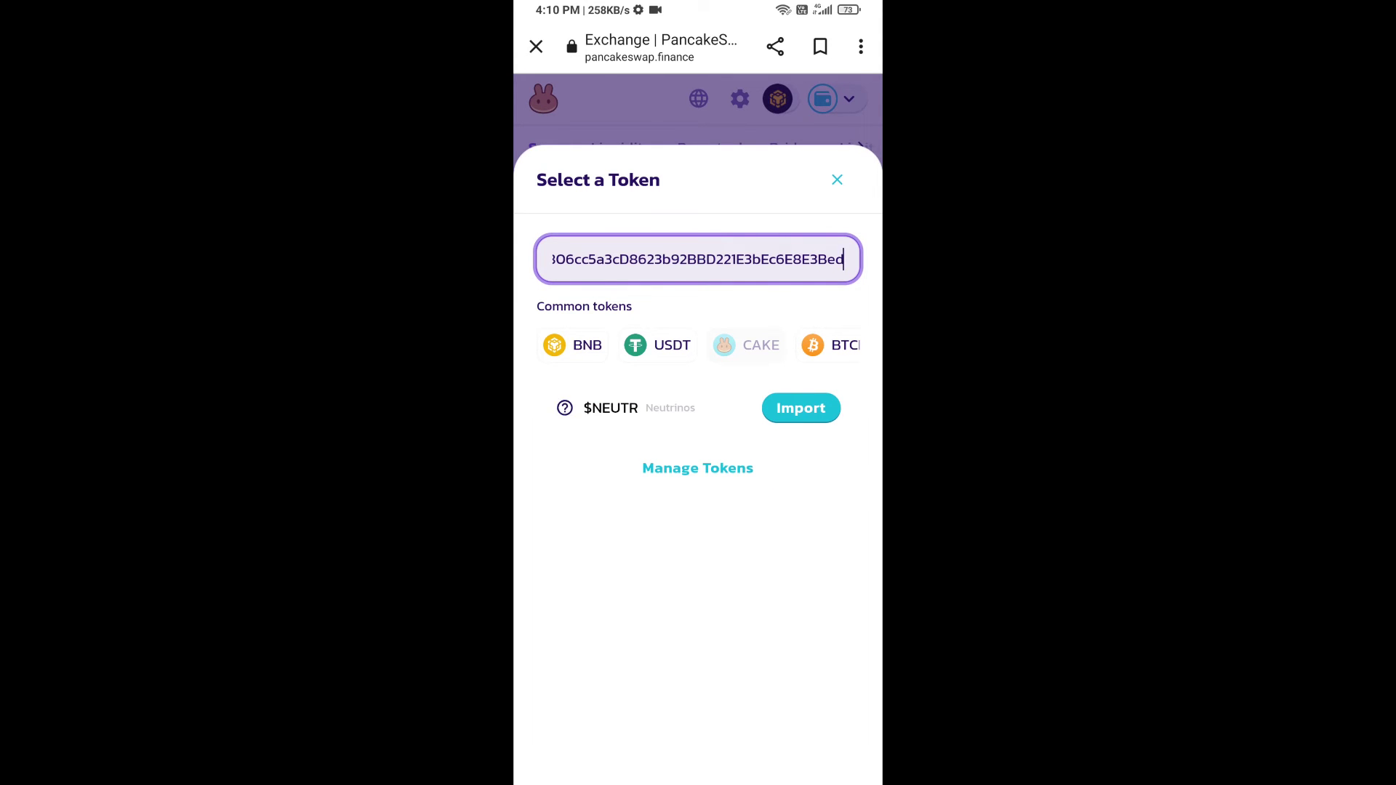
click(801, 409)
click(551, 641)
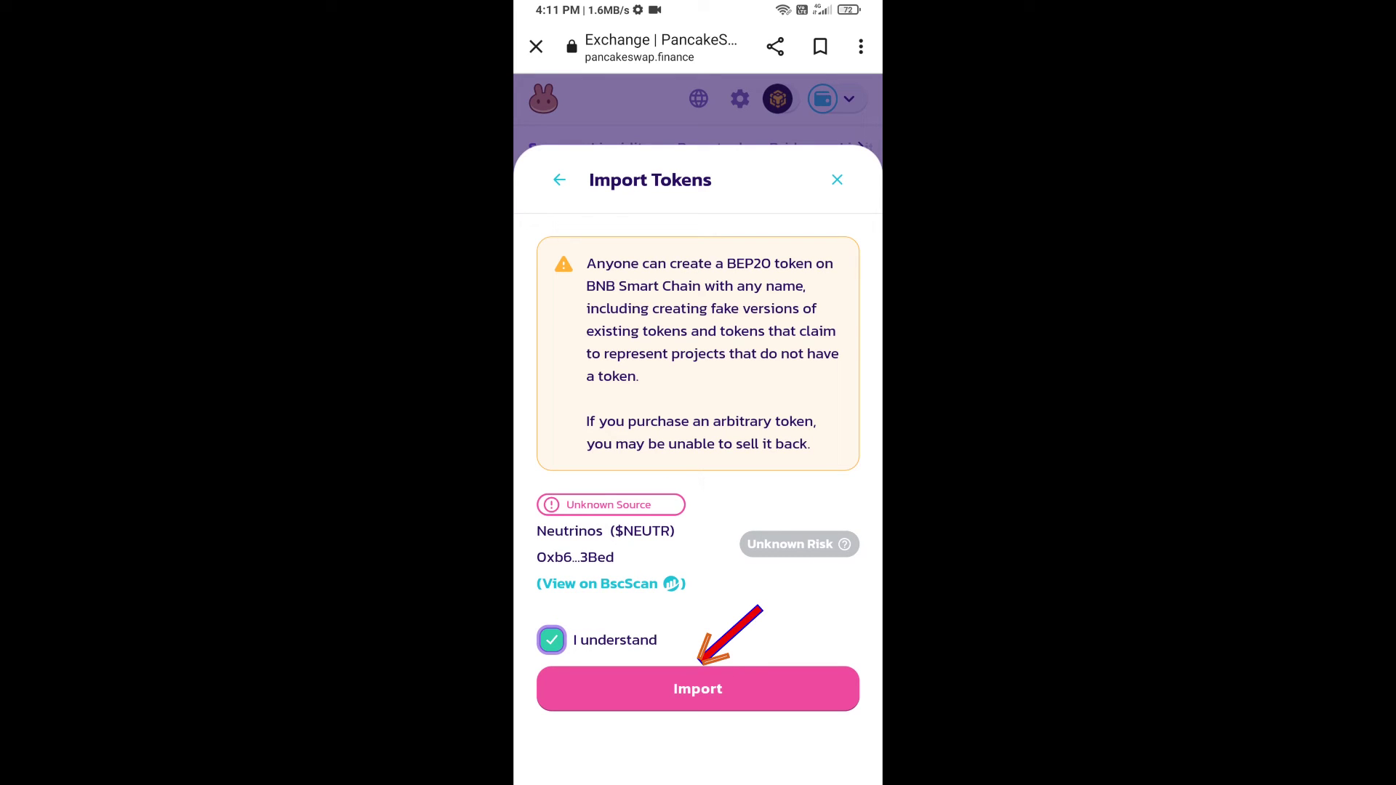
click(698, 689)
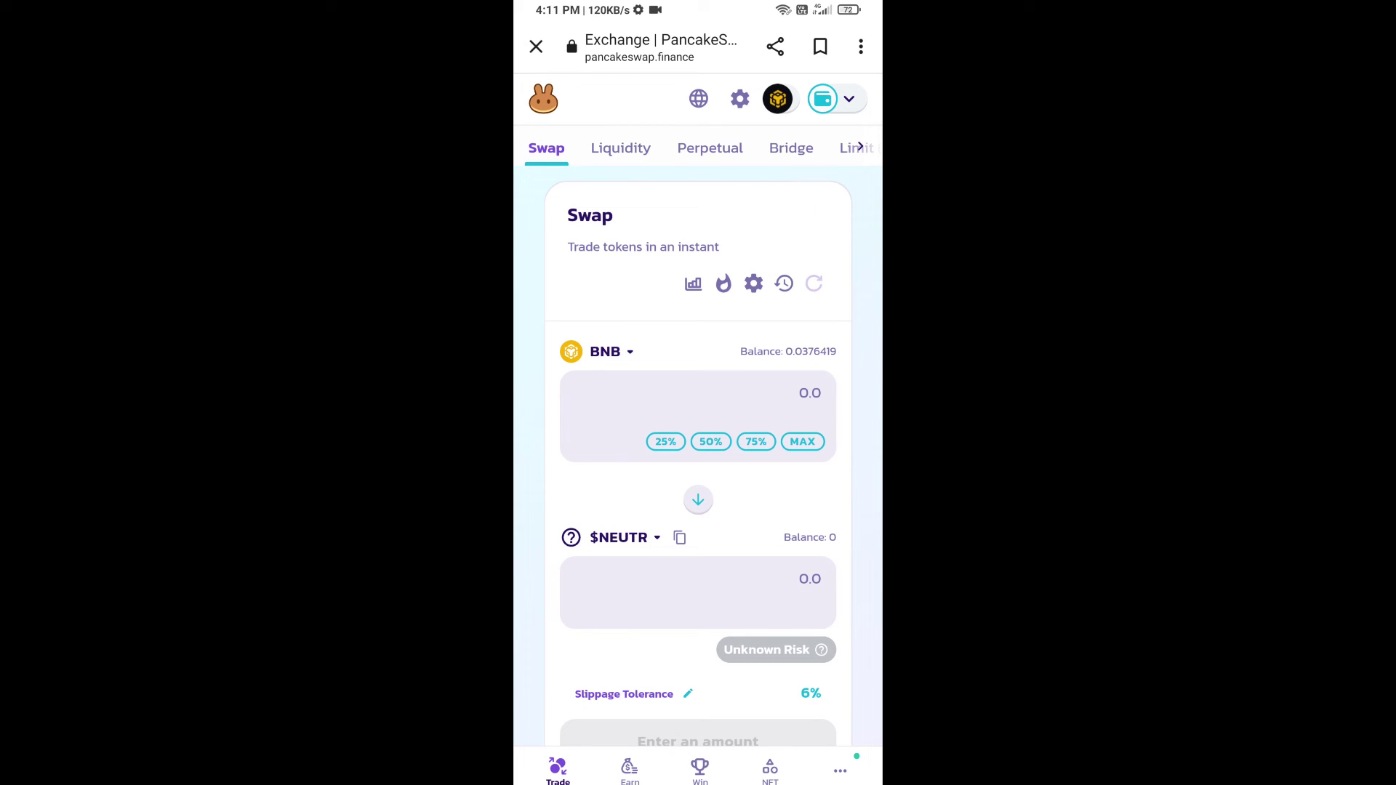
Step: Change the swap slippage tolerance from 6% to 5%
click(753, 282)
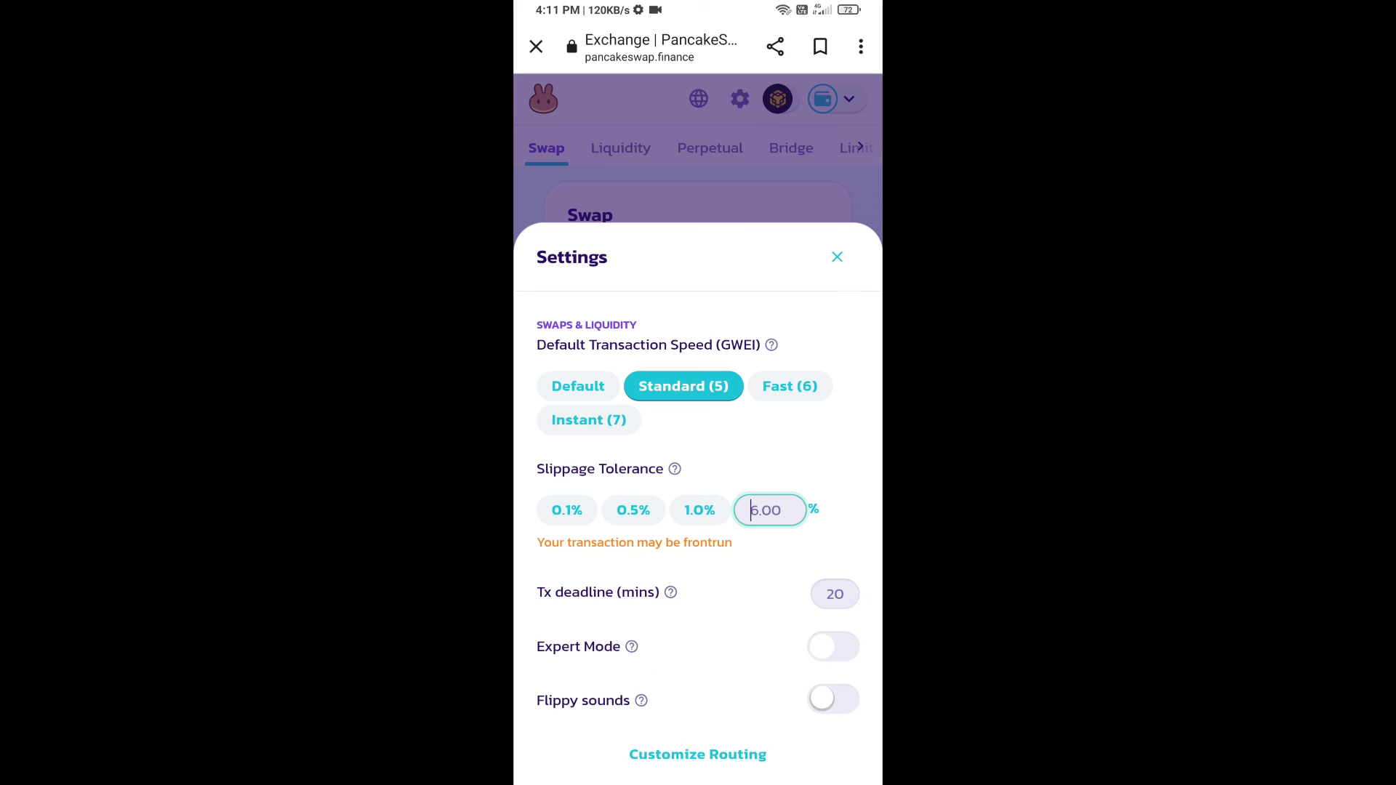
text(5)
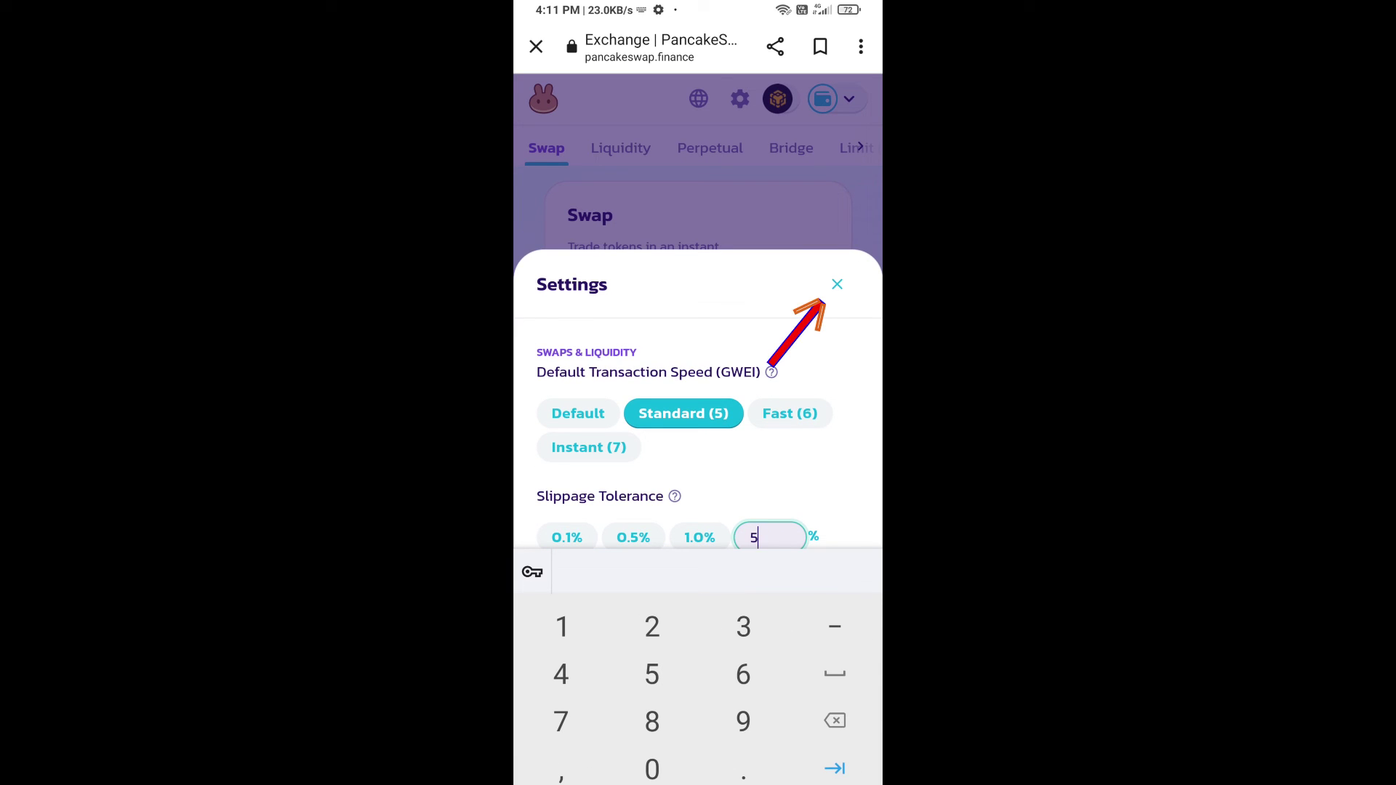
click(837, 284)
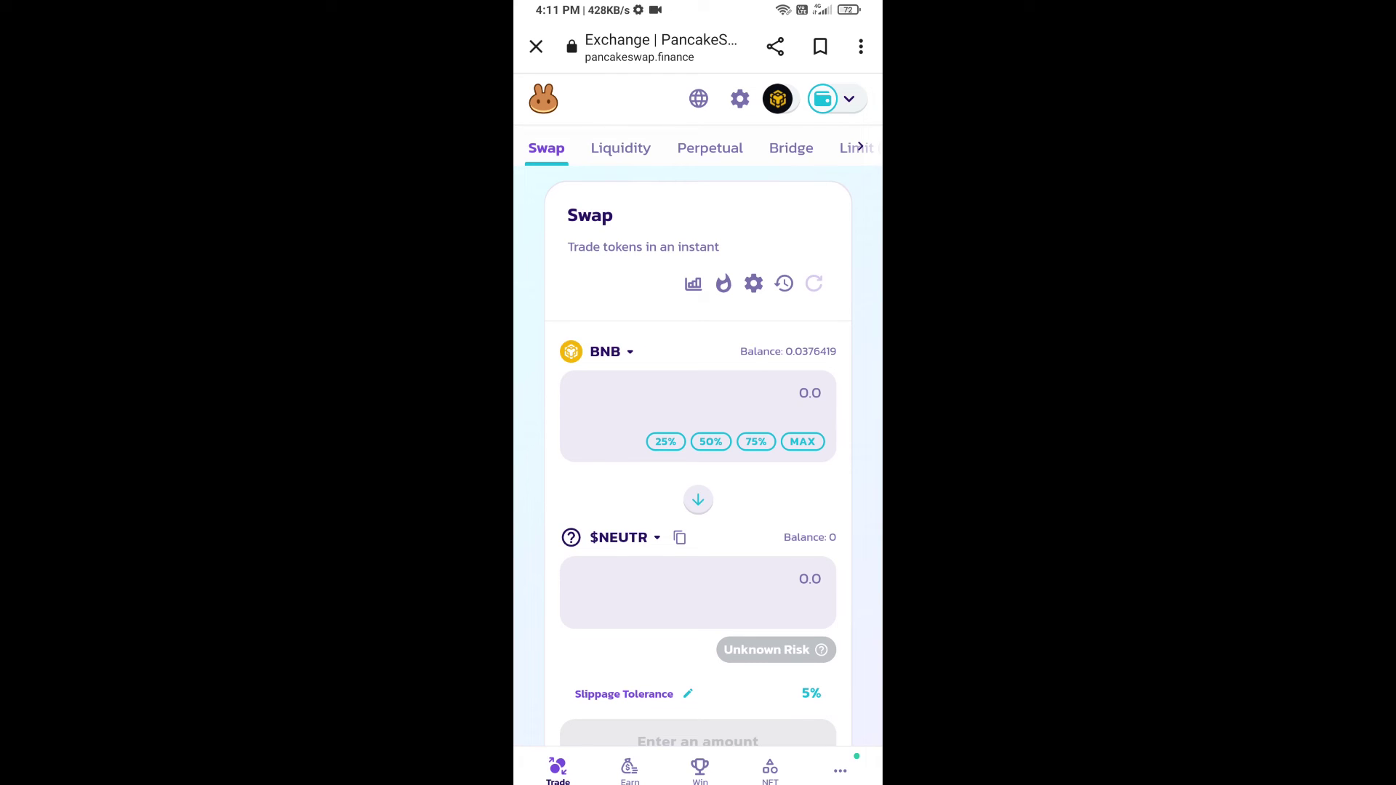
Step: Enter 0.005 $NEUTR as the amount to receive and confirm the BNB swap
click(698, 593)
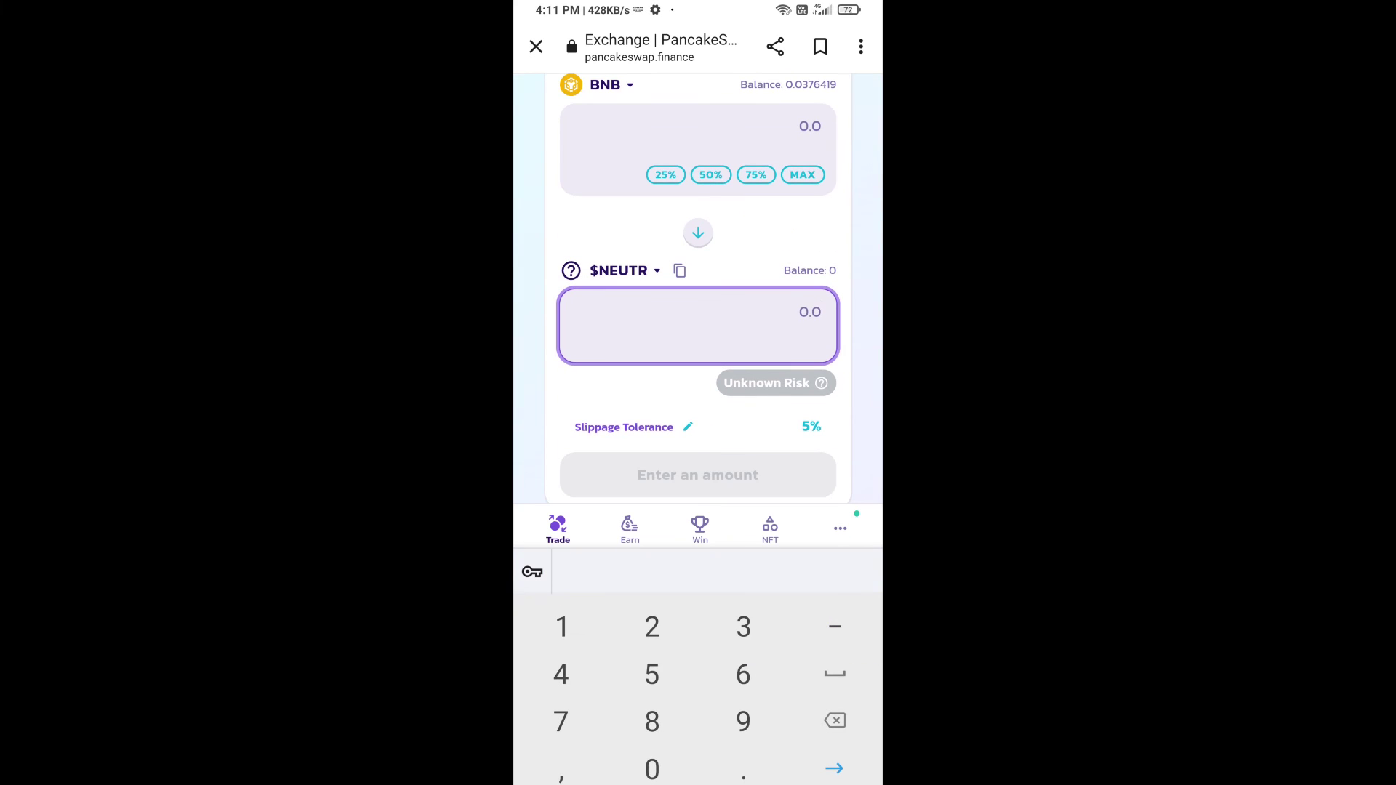
text(0.005)
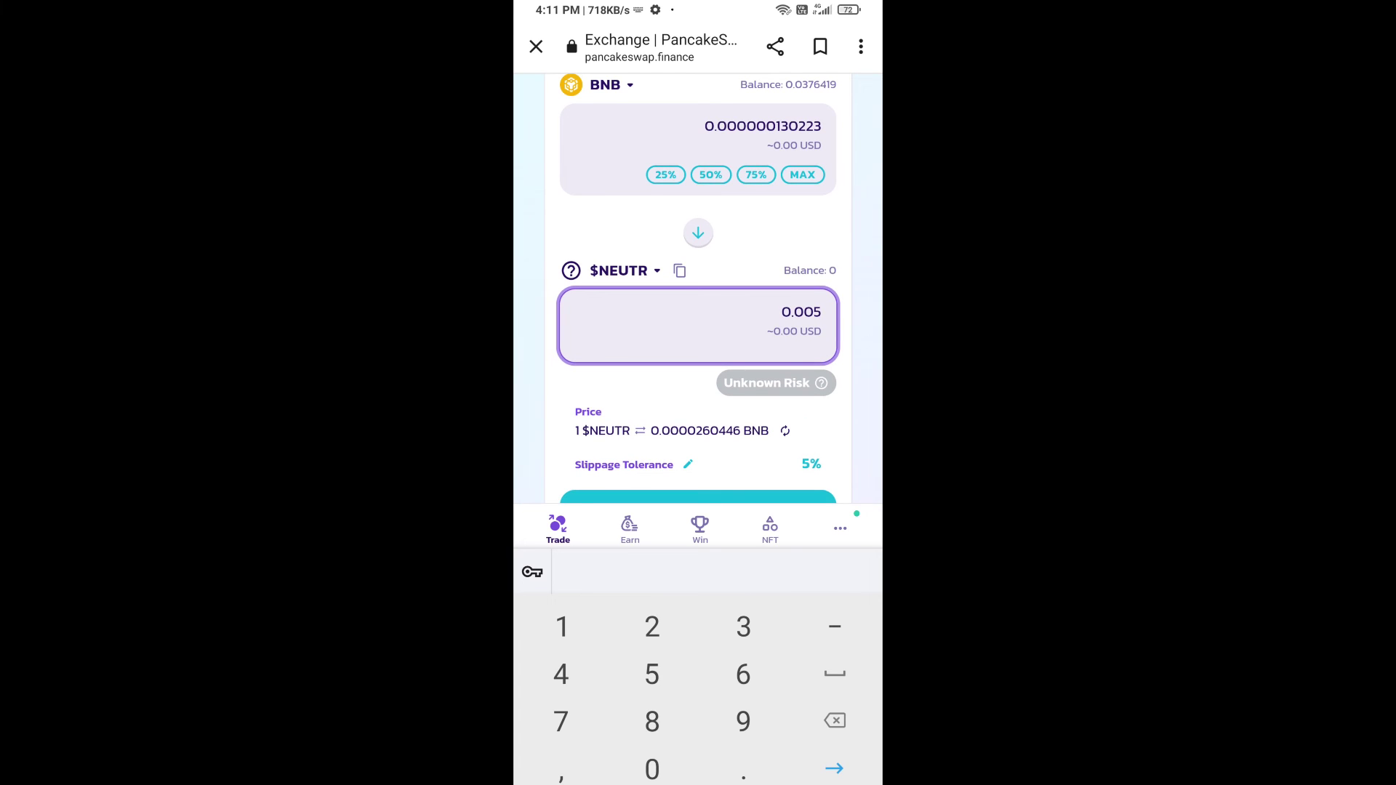
scroll(699, 284, down, 5)
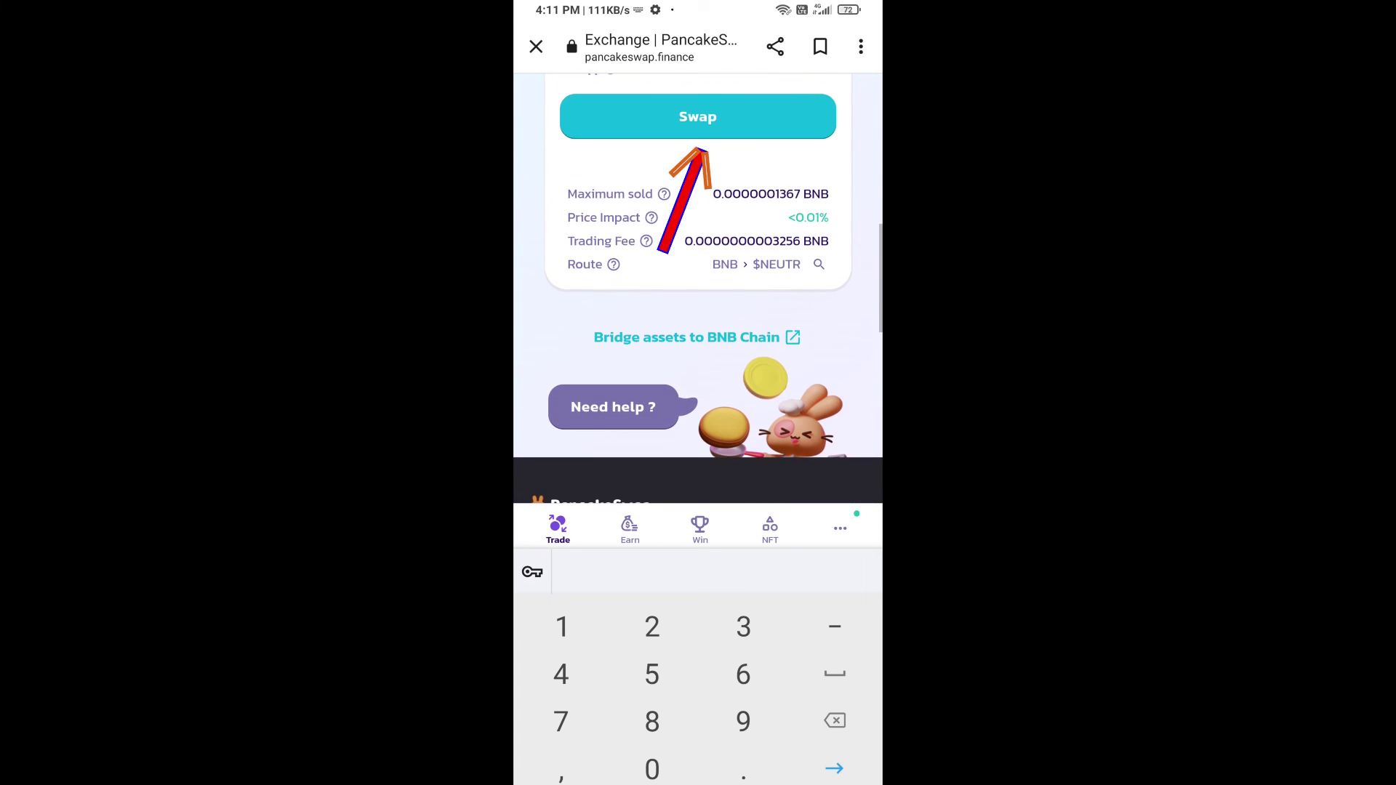
click(699, 117)
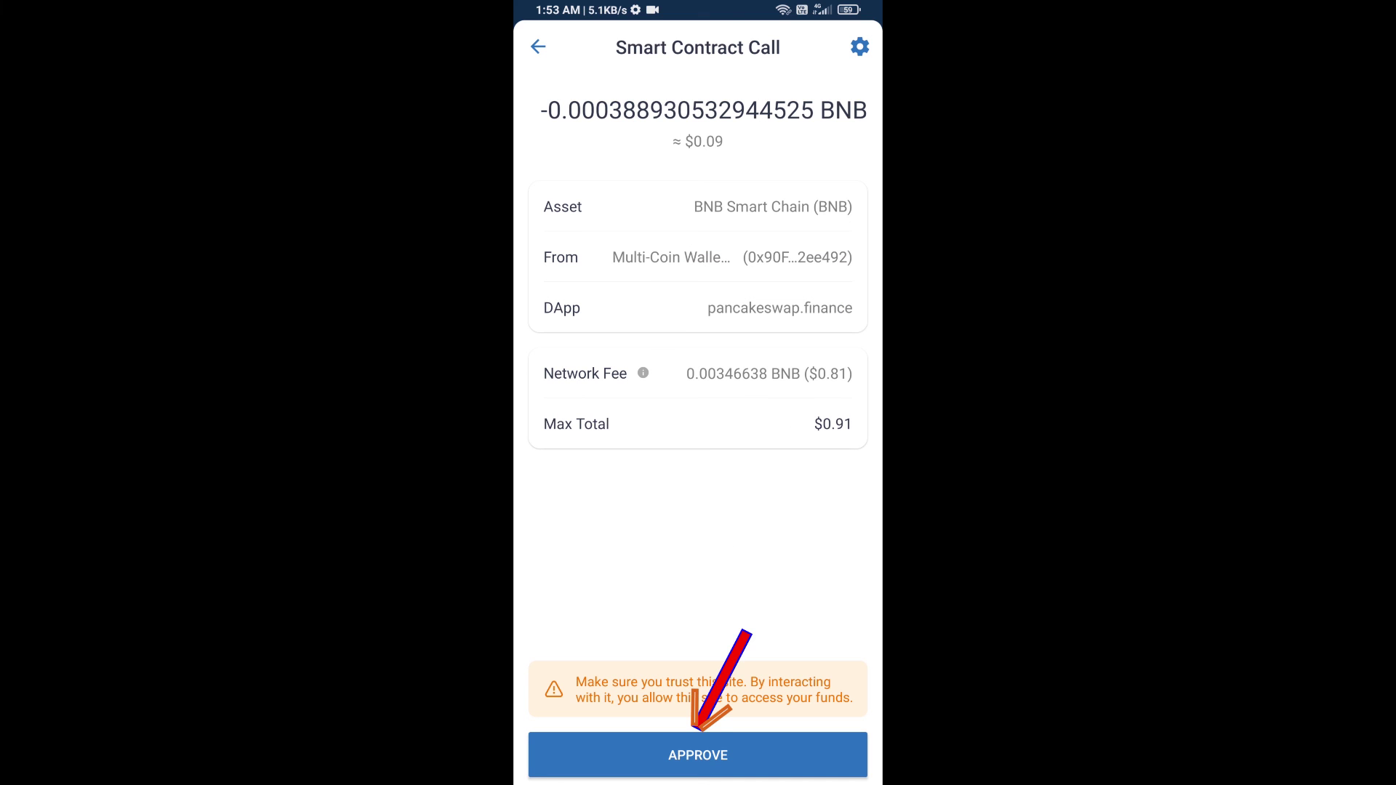
Step: Approve the smart contract call and add the purchased $NEUTR token to the wallet
click(698, 755)
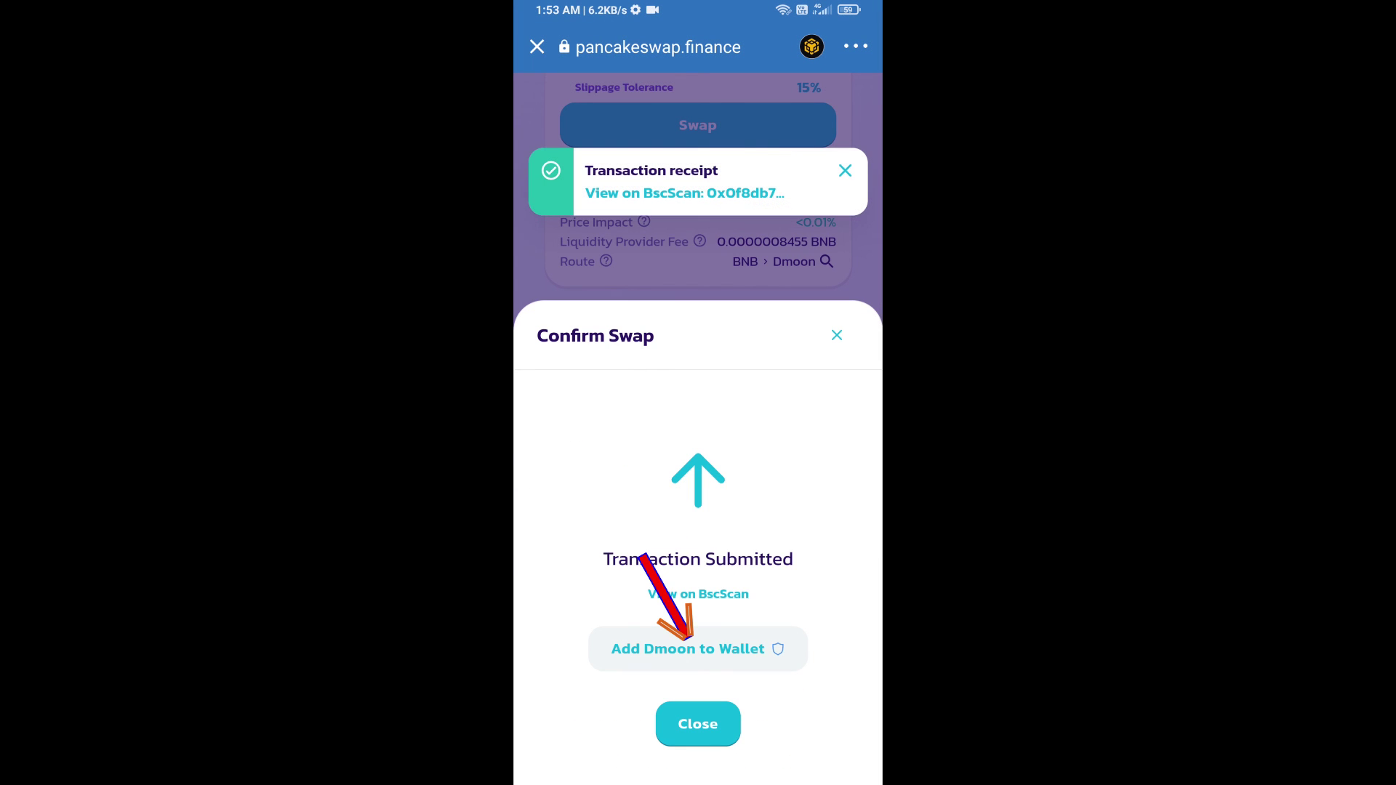
click(688, 648)
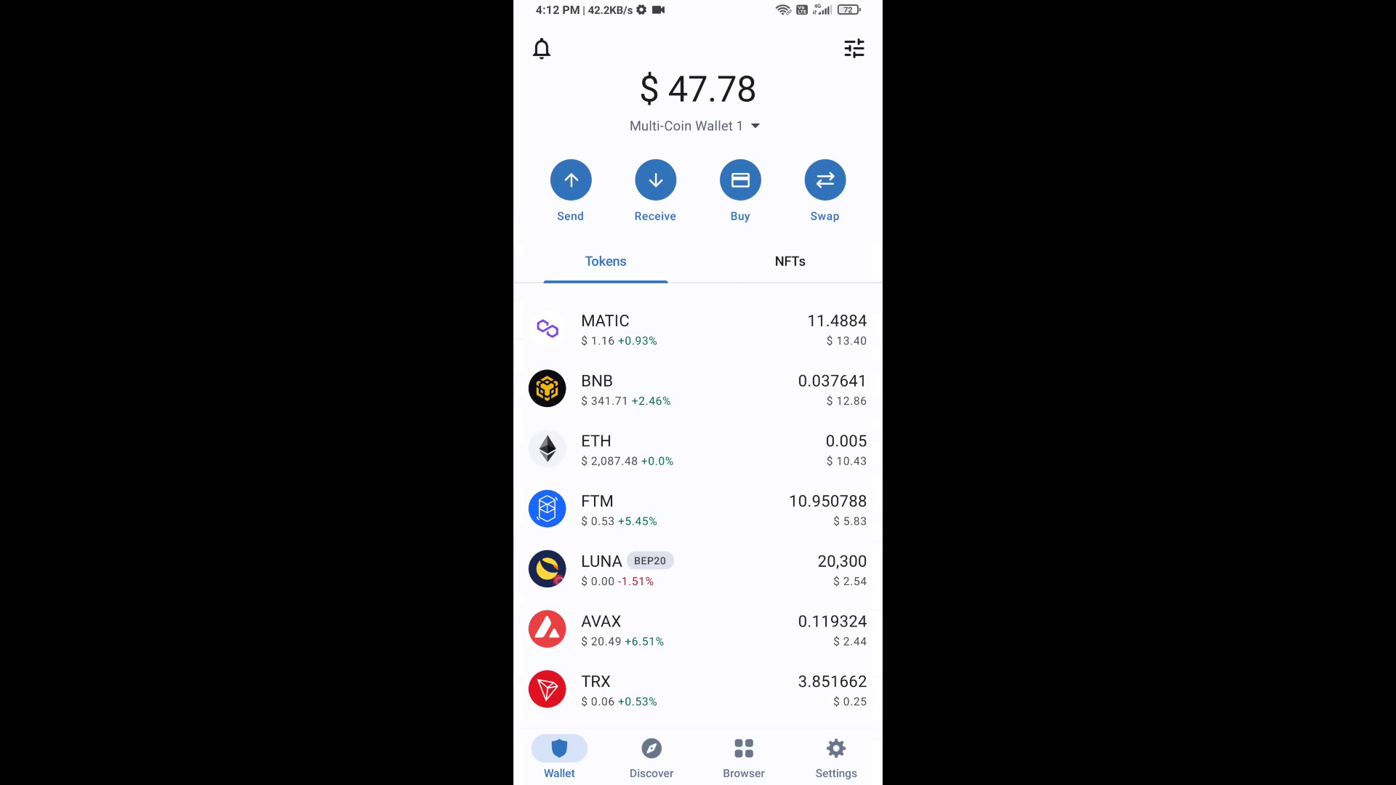
scroll(698, 437, down, 3)
scroll(698, 436, down, 2)
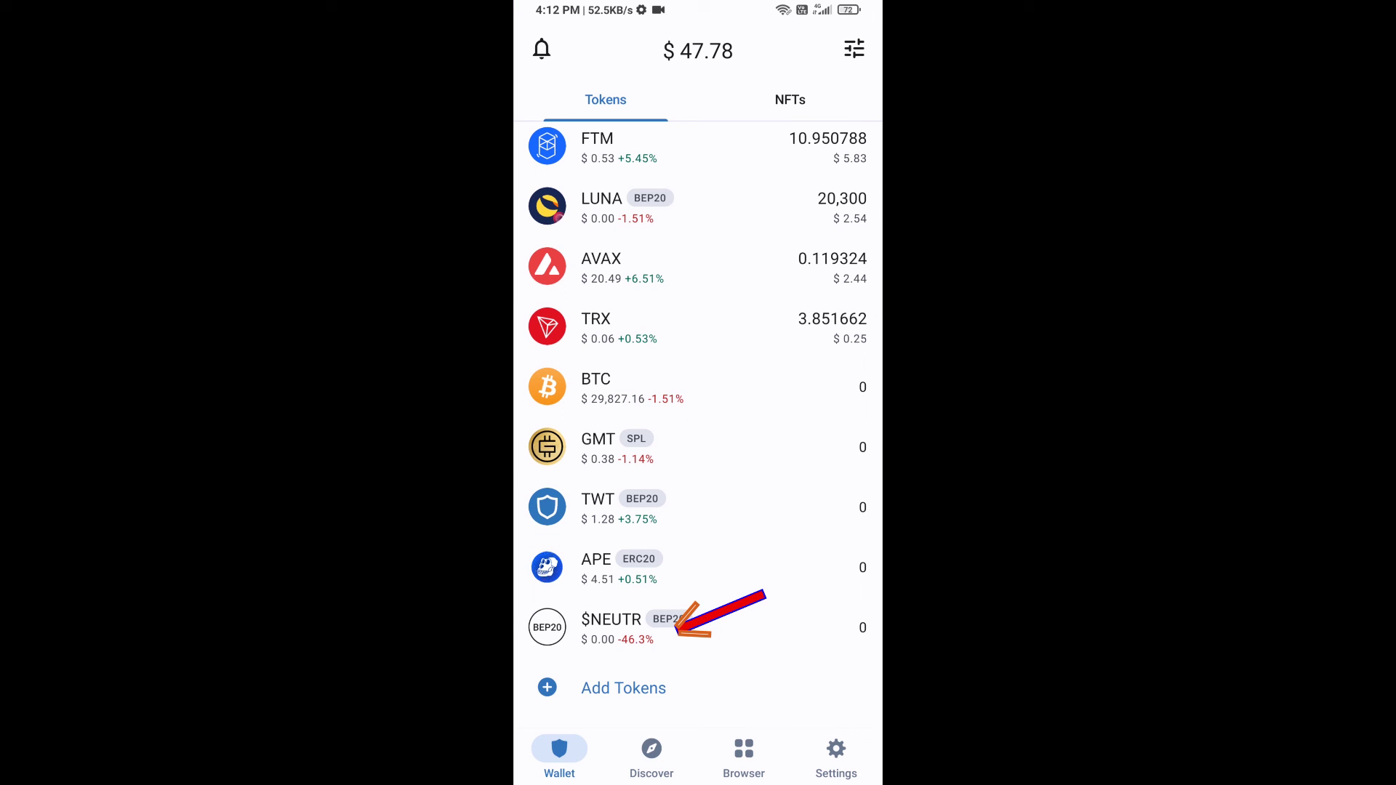